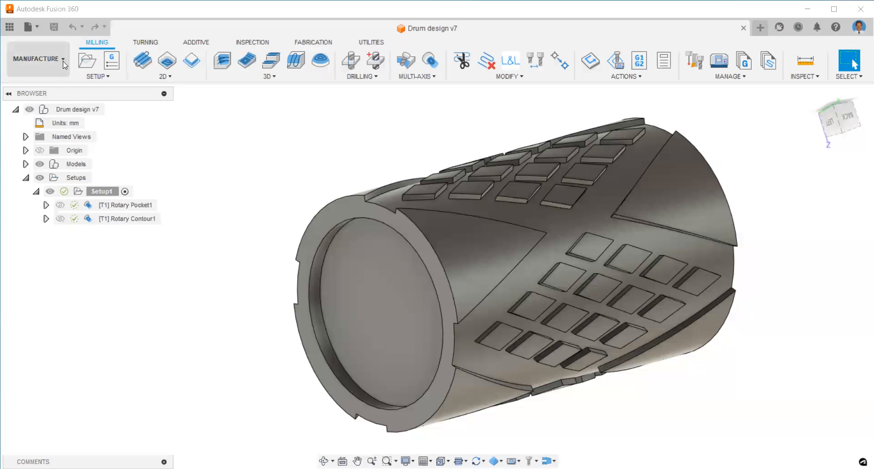
Step: Edit the Rotary Pocket operation and define its rotary axis from the cylindrical floor face between the drum's raised pads
{"action": "left_click", "coordinate": [62, 61]}
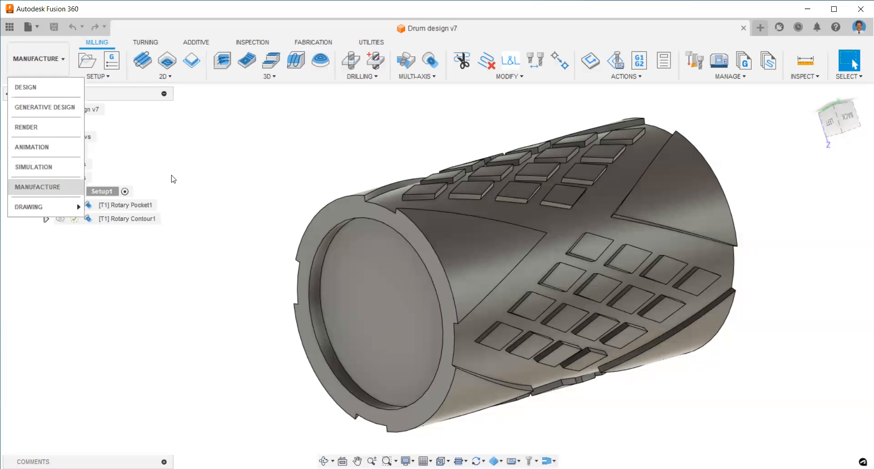
{"action": "left_click", "coordinate": [60, 192]}
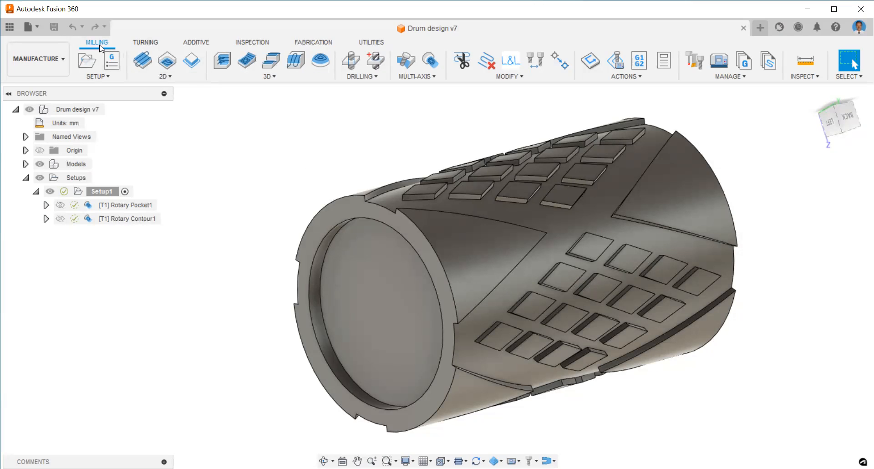
{"action": "left_click", "coordinate": [422, 78]}
{"action": "left_click", "coordinate": [95, 207]}
{"action": "double_click", "coordinate": [95, 208]}
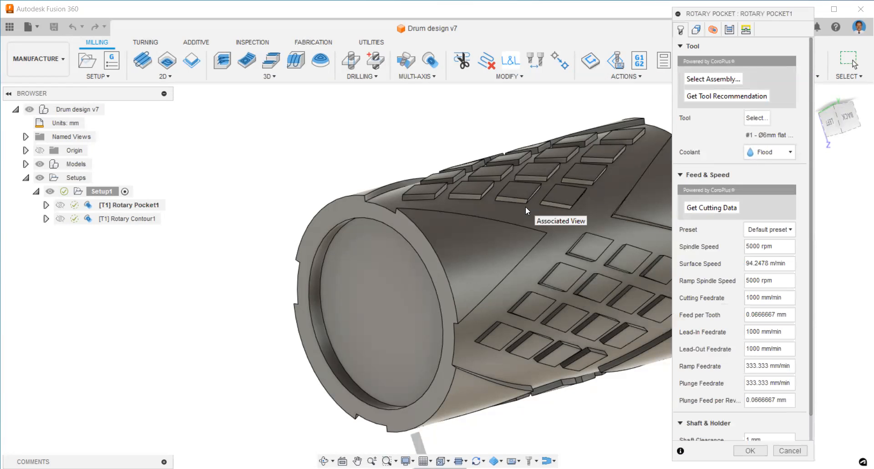
{"action": "left_click", "coordinate": [696, 30]}
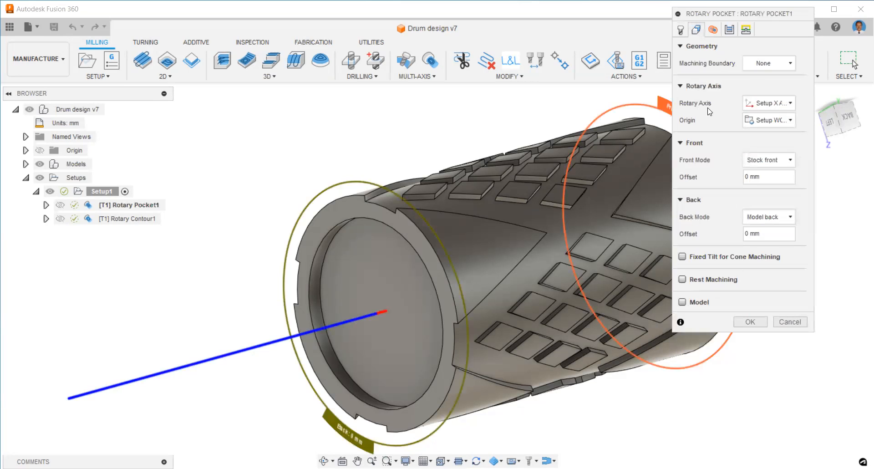
{"action": "left_click", "coordinate": [769, 103]}
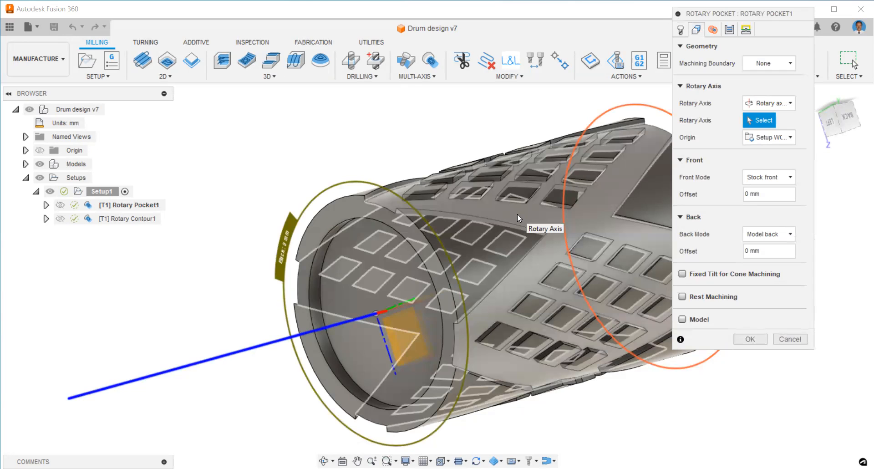
{"action": "left_click", "coordinate": [520, 214]}
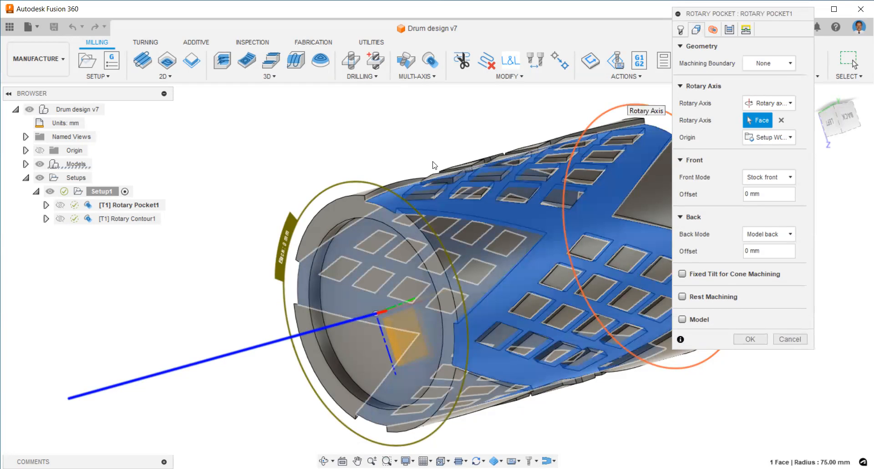
{"action": "middle_click_drag", "start_coordinate": [201, 328], "coordinate": [108, 374], "text": "shift"}
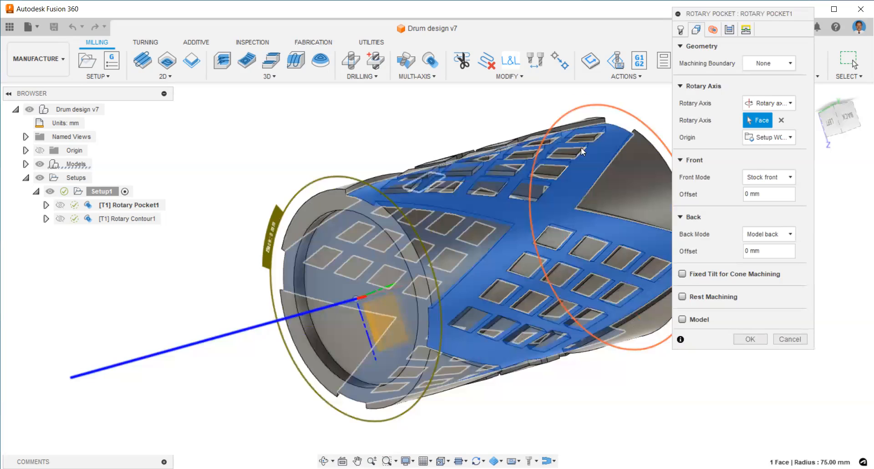
Step: Check the Rotary Pocket operation's radius, passes and linking settings and accept the operation
{"action": "left_click", "coordinate": [715, 31]}
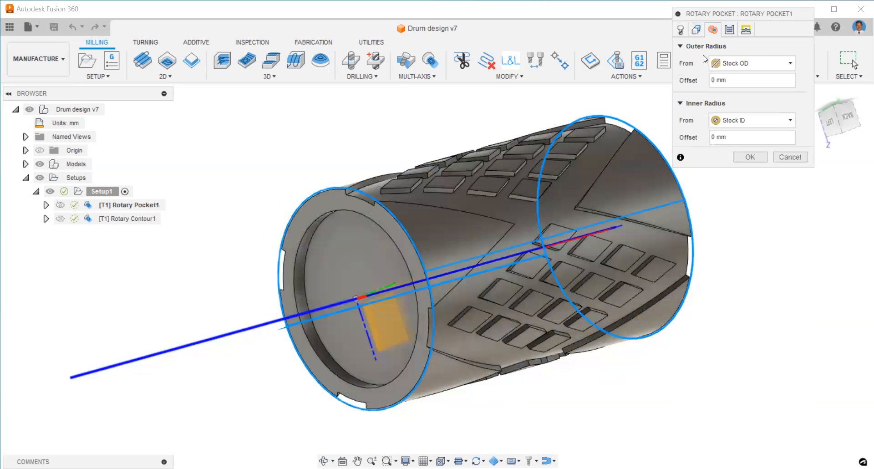
{"action": "left_click", "coordinate": [730, 30]}
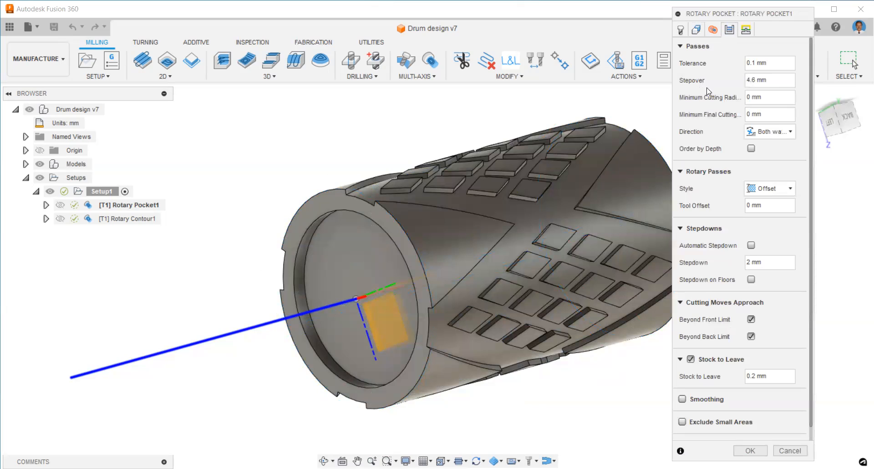
{"action": "left_click_drag", "start_coordinate": [770, 83], "coordinate": [740, 83]}
{"action": "left_click", "coordinate": [772, 188]}
{"action": "left_click", "coordinate": [773, 205]}
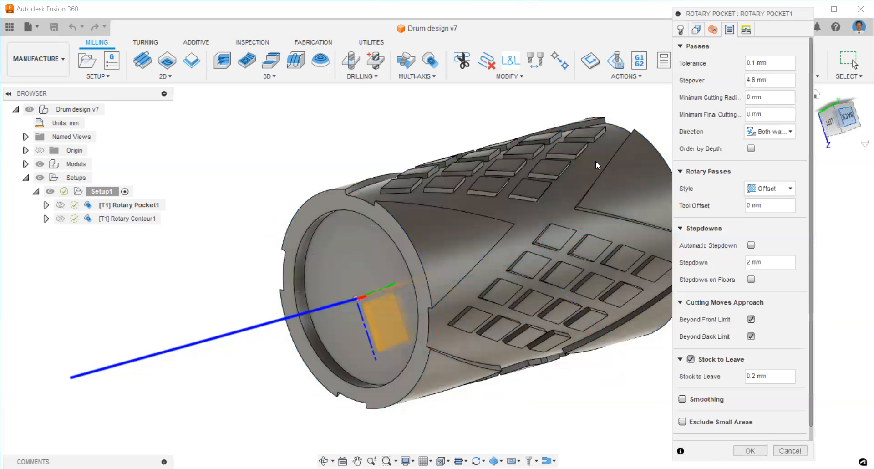
{"action": "left_click", "coordinate": [849, 119]}
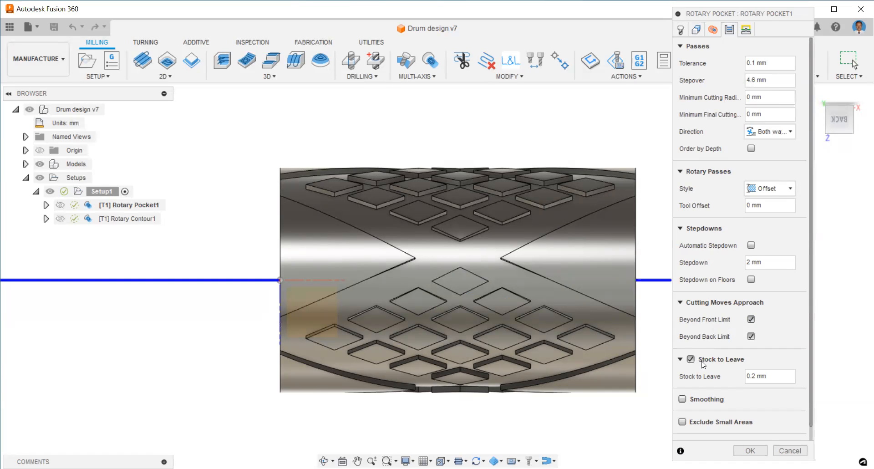
{"action": "left_click", "coordinate": [746, 31]}
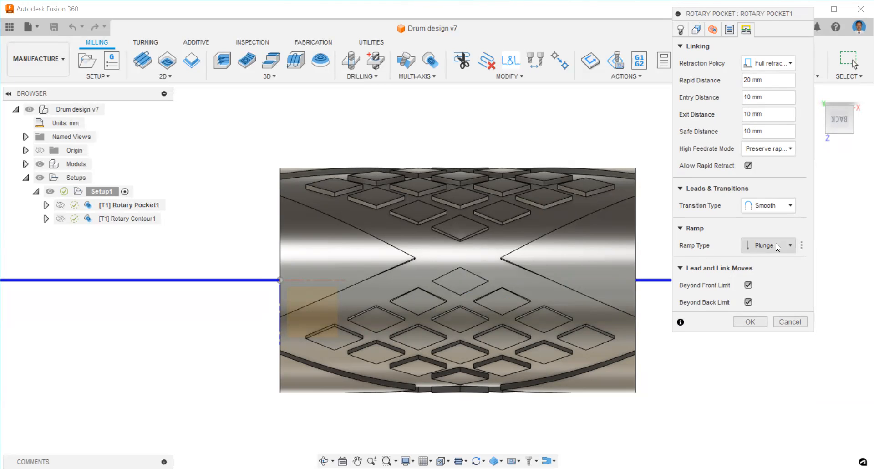
{"action": "left_click", "coordinate": [752, 322]}
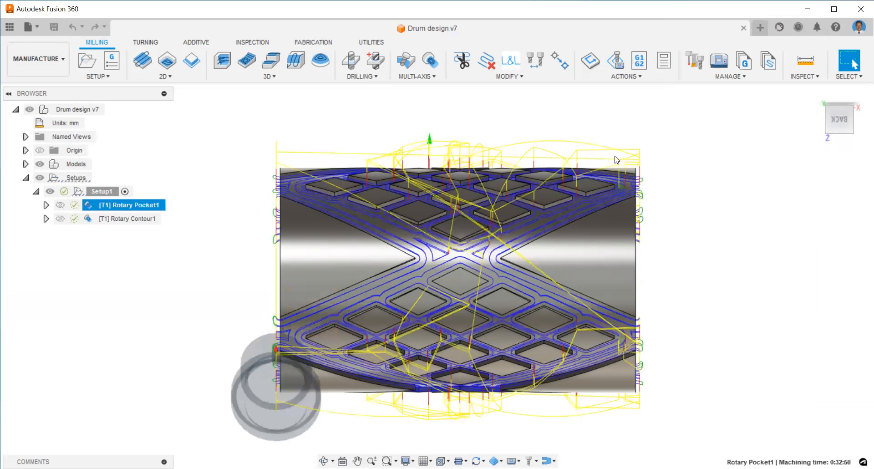
Step: Examine the Rotary Pocket toolpath around the raised pads and where its moves extend past both drum ends
{"action": "middle_click_drag", "start_coordinate": [540, 235], "coordinate": [524, 277], "text": "shift"}
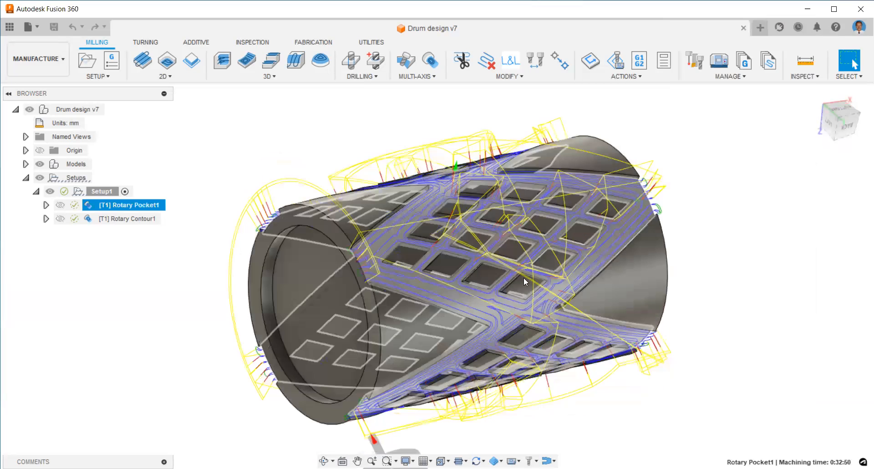
{"action": "middle_click_drag", "start_coordinate": [412, 206], "coordinate": [706, 160], "text": "shift"}
{"action": "scroll", "coordinate": [651, 153], "scroll_direction": "up", "scroll_amount": 3}
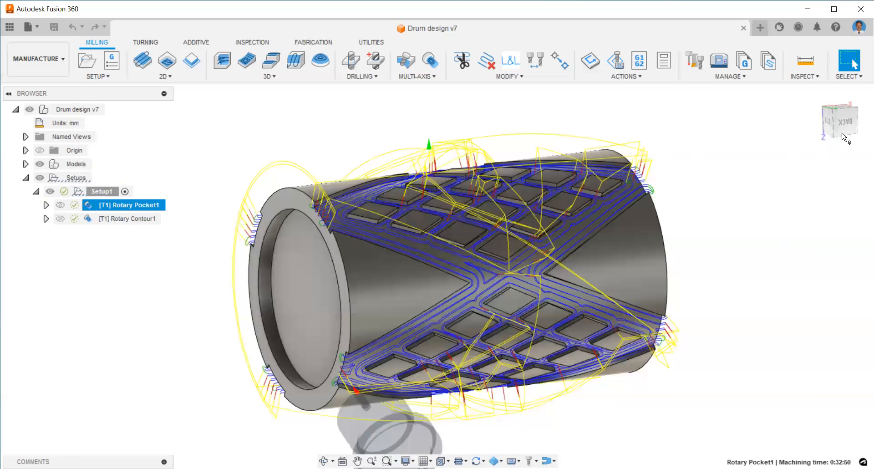
{"action": "left_click", "coordinate": [846, 123]}
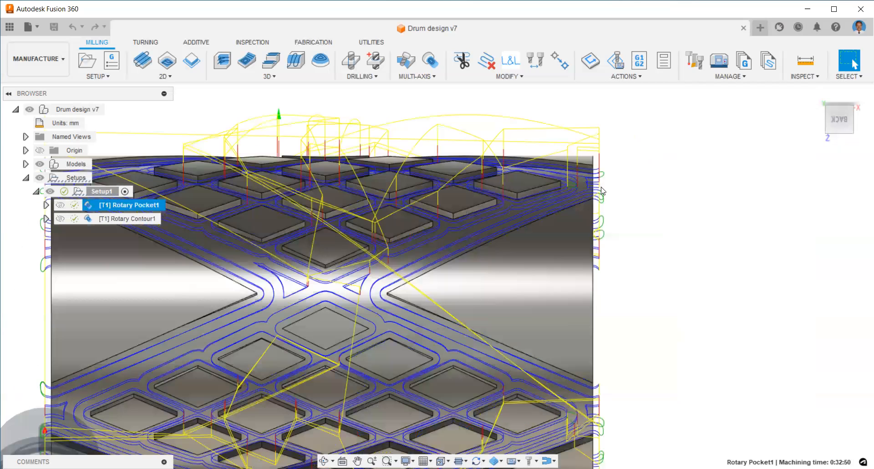
{"action": "scroll", "coordinate": [728, 196], "scroll_direction": "down", "scroll_amount": 4}
{"action": "scroll", "coordinate": [287, 192], "scroll_direction": "up", "scroll_amount": 8}
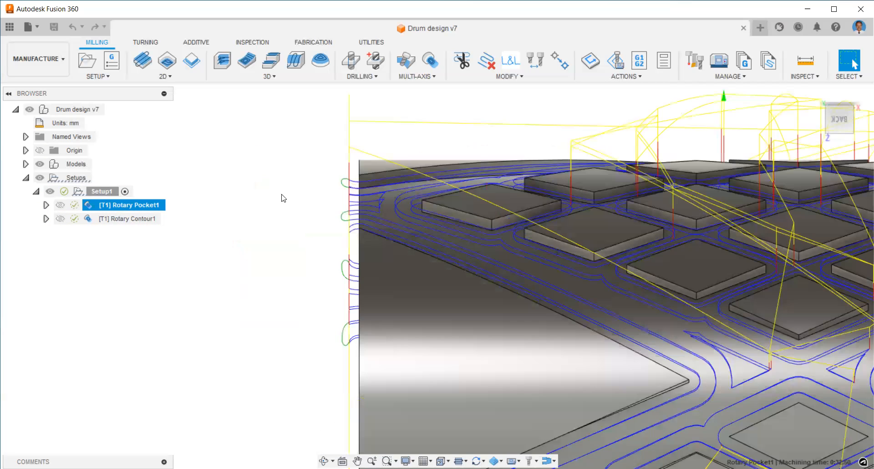
{"action": "scroll", "coordinate": [281, 196], "scroll_direction": "down", "scroll_amount": 3}
{"action": "middle_click_drag", "start_coordinate": [561, 277], "coordinate": [598, 261], "text": "shift"}
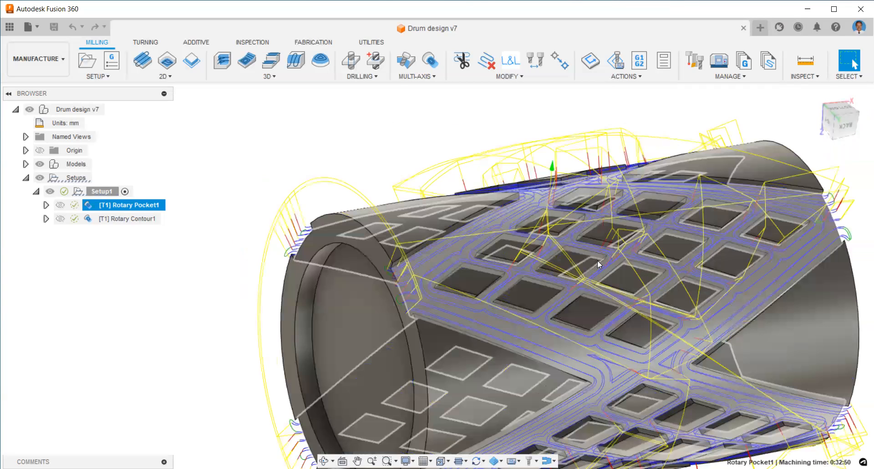
{"action": "scroll", "coordinate": [498, 263], "scroll_direction": "up", "scroll_amount": 5}
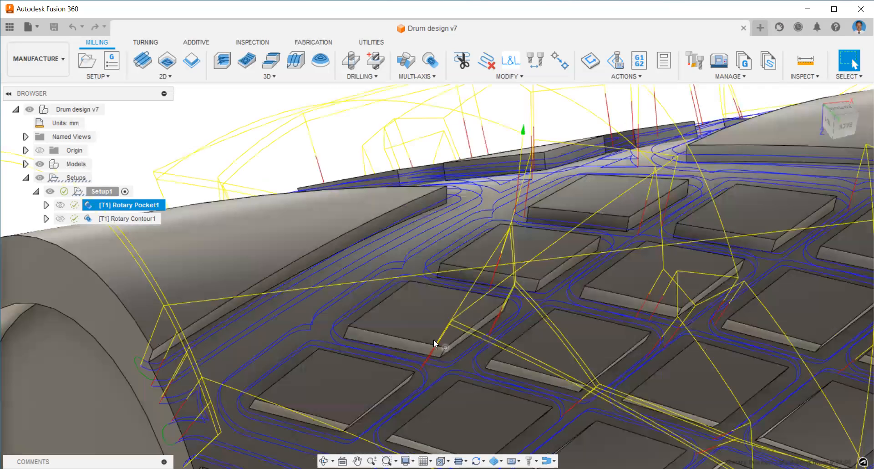
{"action": "scroll", "coordinate": [488, 179], "scroll_direction": "down", "scroll_amount": 5}
{"action": "middle_click_drag", "start_coordinate": [684, 255], "coordinate": [677, 223], "text": "shift"}
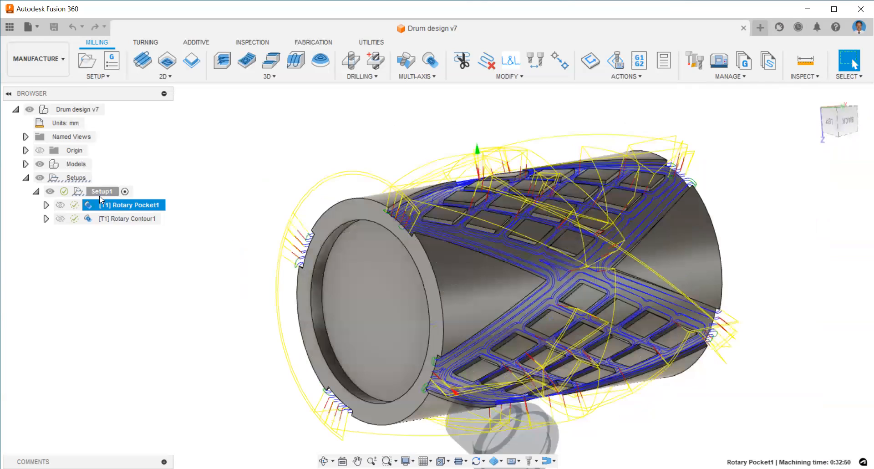
Step: Reopen the Rotary Pocket's linking settings to view the available ramp types, and close the operation without changes
{"action": "double_click", "coordinate": [89, 205]}
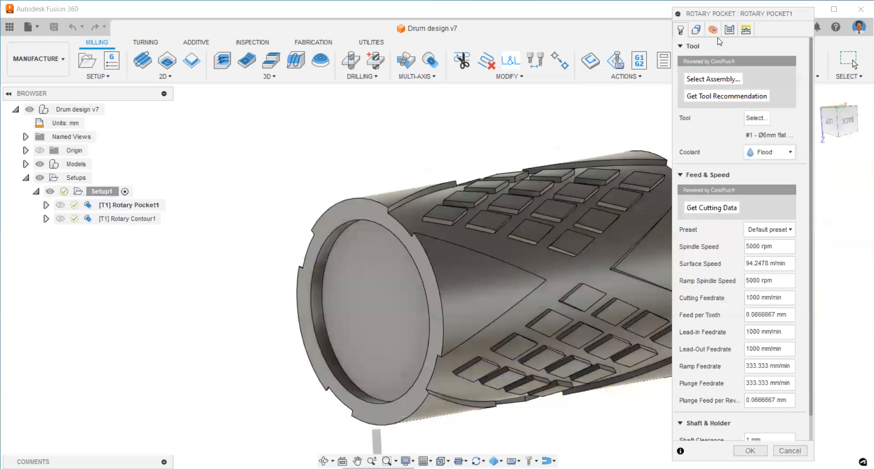
{"action": "left_click", "coordinate": [748, 28]}
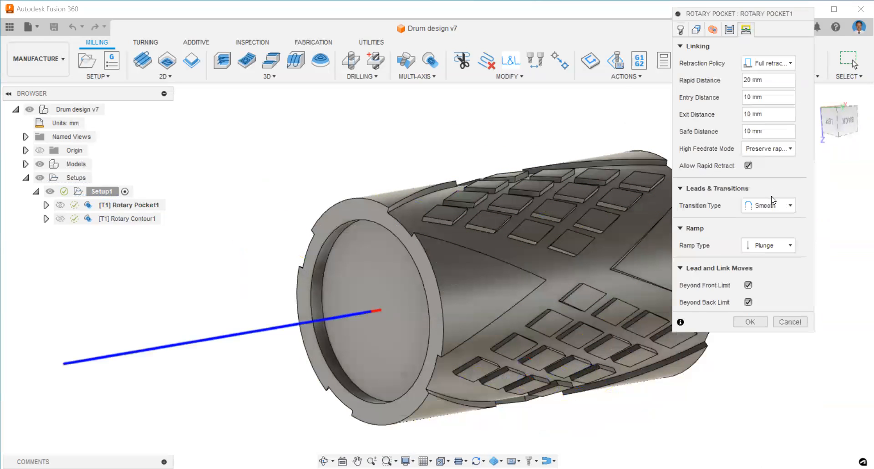
{"action": "left_click", "coordinate": [768, 246]}
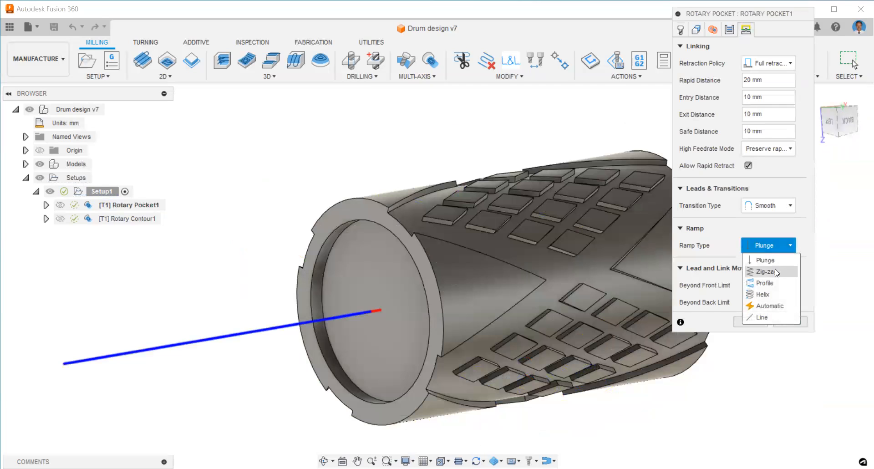
{"action": "left_click", "coordinate": [806, 326]}
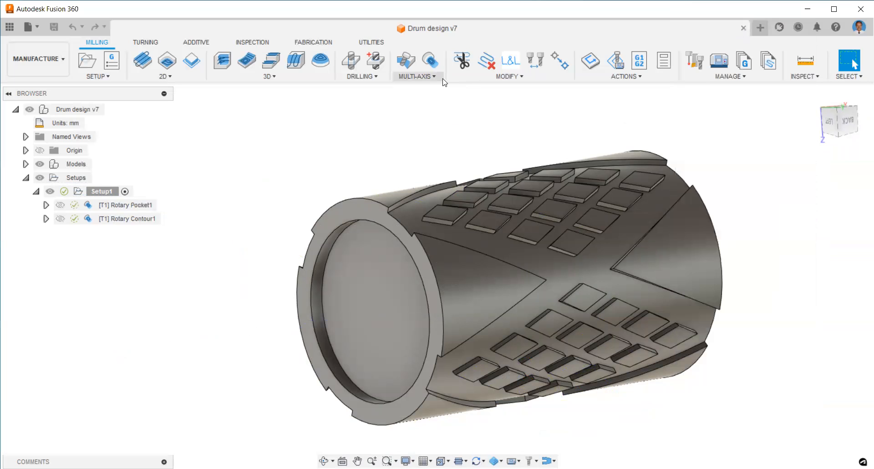
Step: Review the Rotary Contour operation's rotary axis, passes and linking settings and close it without changes
{"action": "left_click", "coordinate": [436, 78]}
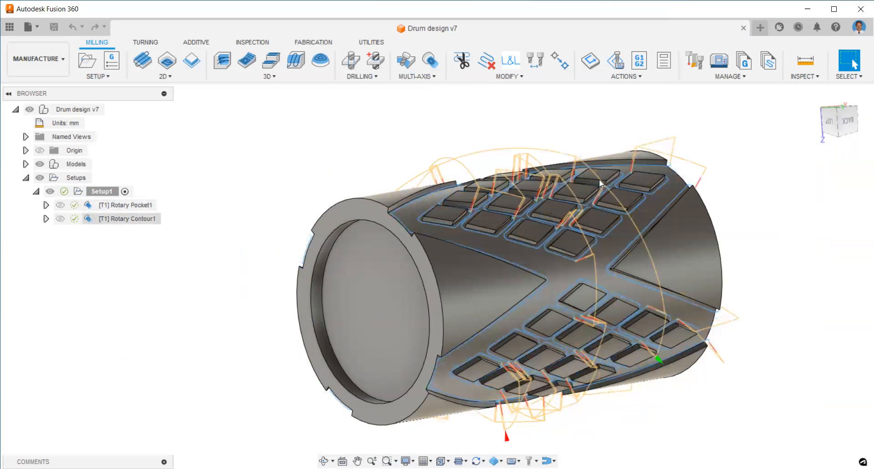
{"action": "double_click", "coordinate": [94, 219]}
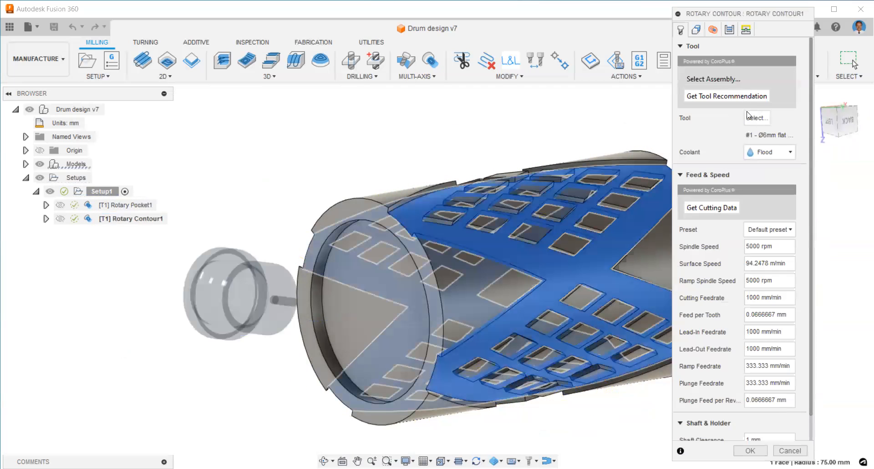
{"action": "left_click", "coordinate": [696, 29]}
{"action": "left_click", "coordinate": [767, 103]}
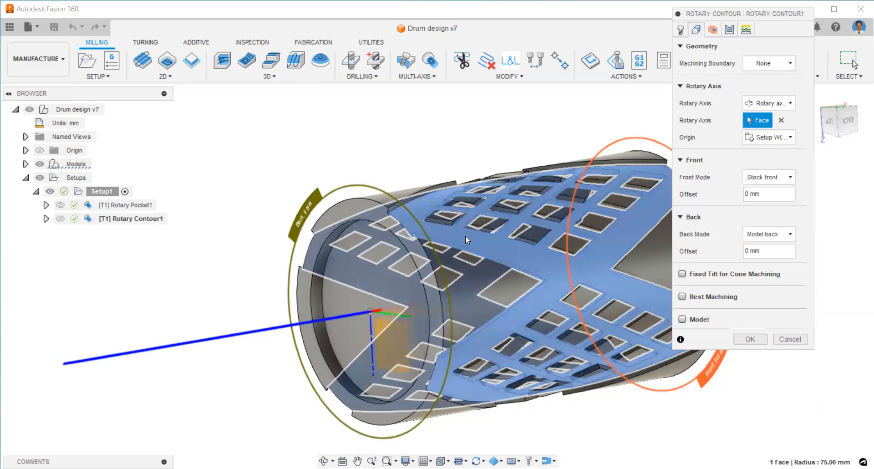
{"action": "left_click", "coordinate": [730, 30]}
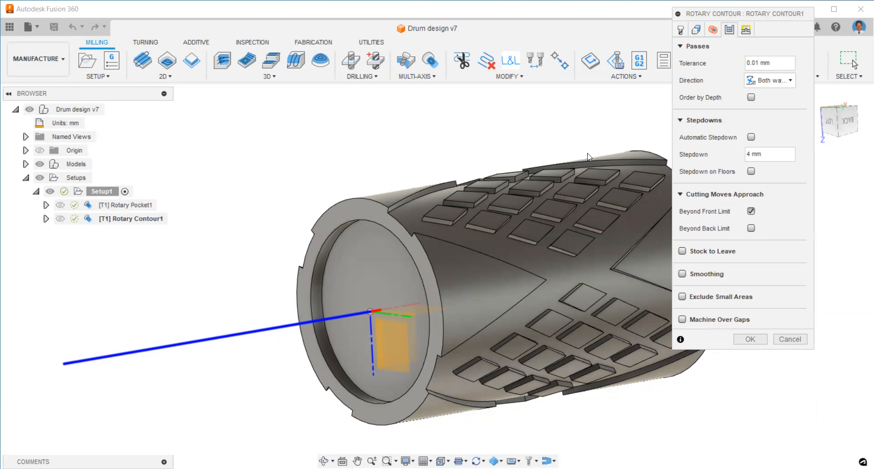
{"action": "left_click", "coordinate": [746, 30]}
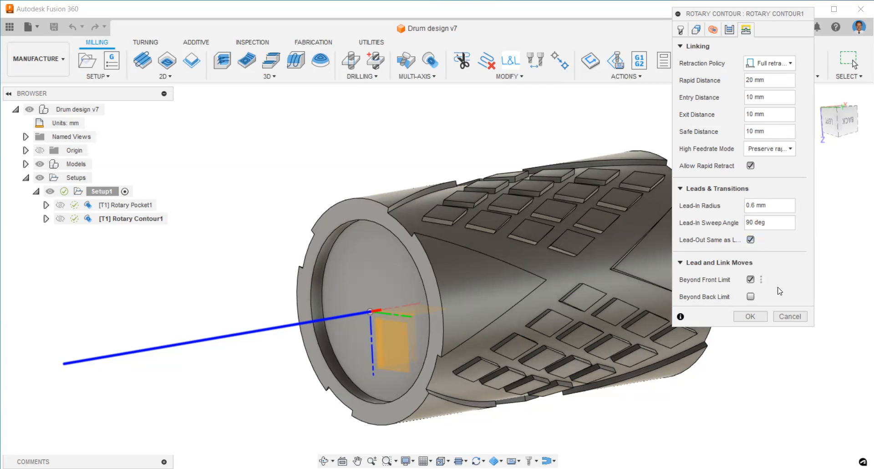
{"action": "left_click", "coordinate": [790, 316]}
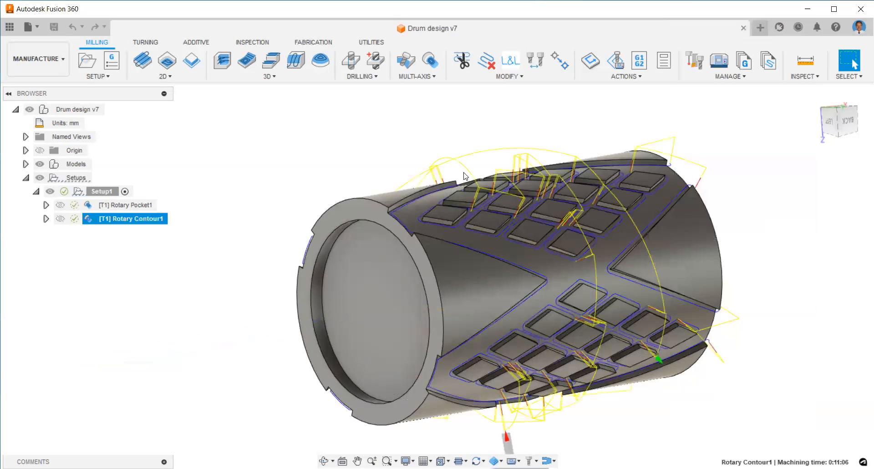
Step: Examine the Rotary Contour toolpath around the raised pads, including a close look at its lead-in and lead-out arcs
{"action": "middle_click_drag", "start_coordinate": [637, 196], "coordinate": [708, 223], "text": "shift"}
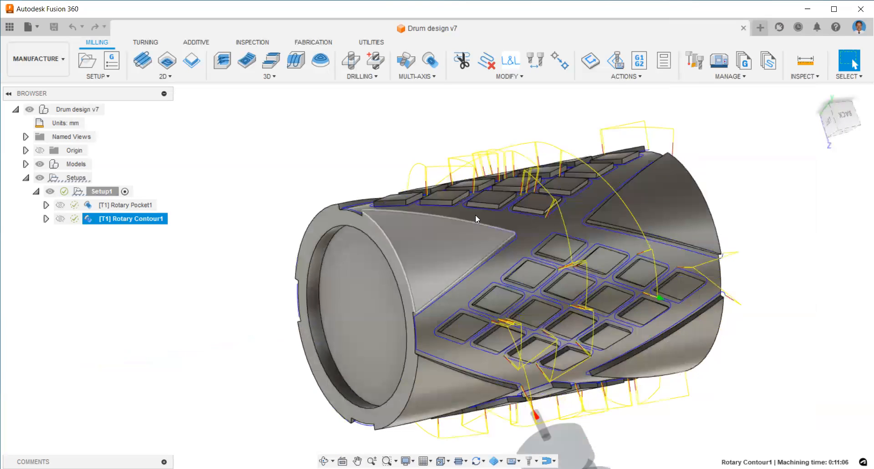
{"action": "scroll", "coordinate": [472, 195], "scroll_direction": "up", "scroll_amount": 5}
{"action": "scroll", "coordinate": [461, 173], "scroll_direction": "up", "scroll_amount": 5}
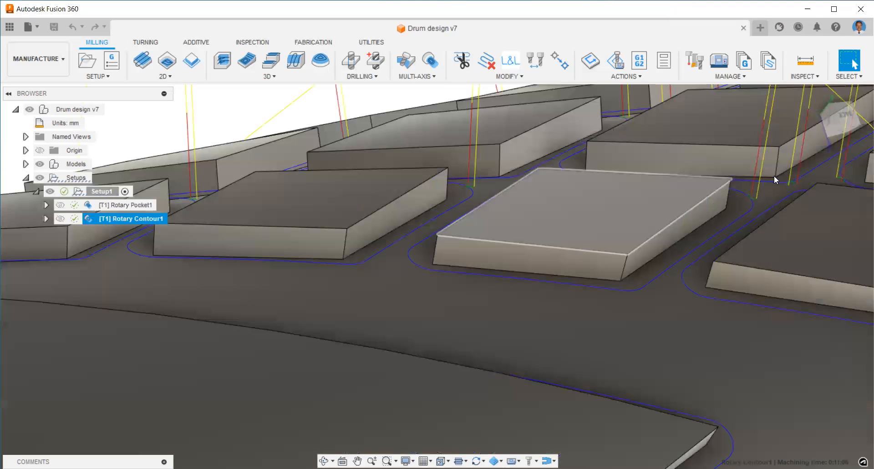
{"action": "scroll", "coordinate": [728, 190], "scroll_direction": "up", "scroll_amount": 8}
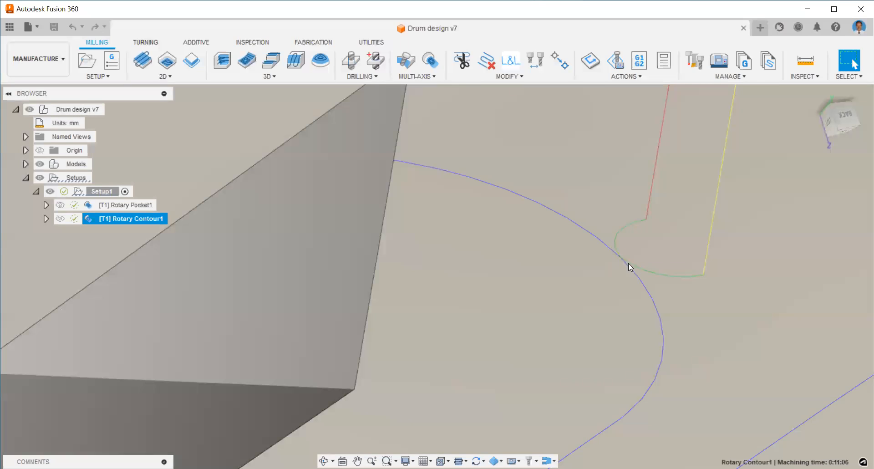
{"action": "scroll", "coordinate": [636, 253], "scroll_direction": "down", "scroll_amount": 10}
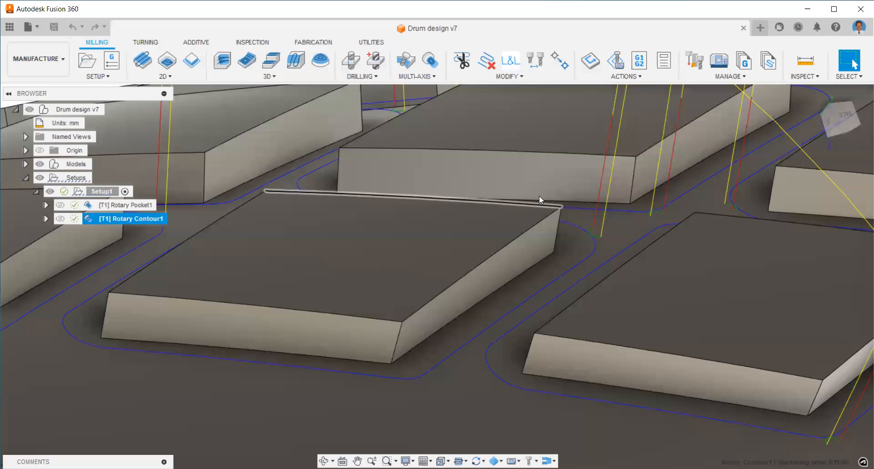
{"action": "scroll", "coordinate": [539, 196], "scroll_direction": "down", "scroll_amount": 5}
{"action": "scroll", "coordinate": [550, 187], "scroll_direction": "down", "scroll_amount": 5}
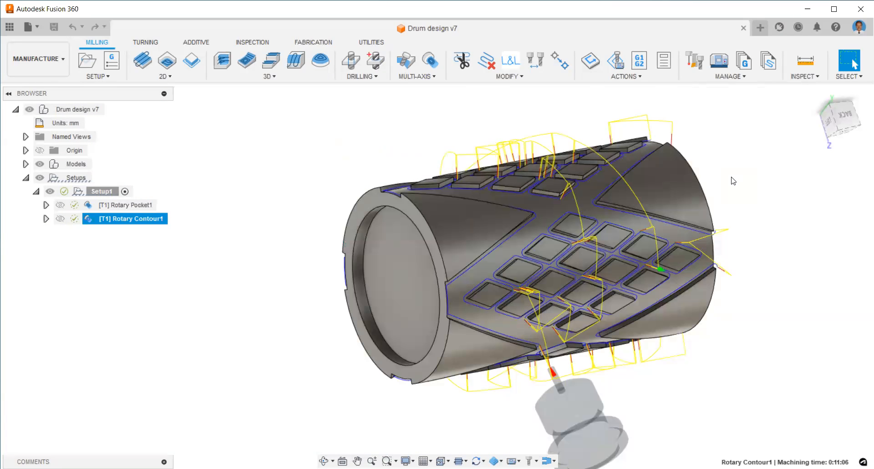
{"action": "left_click", "coordinate": [428, 76]}
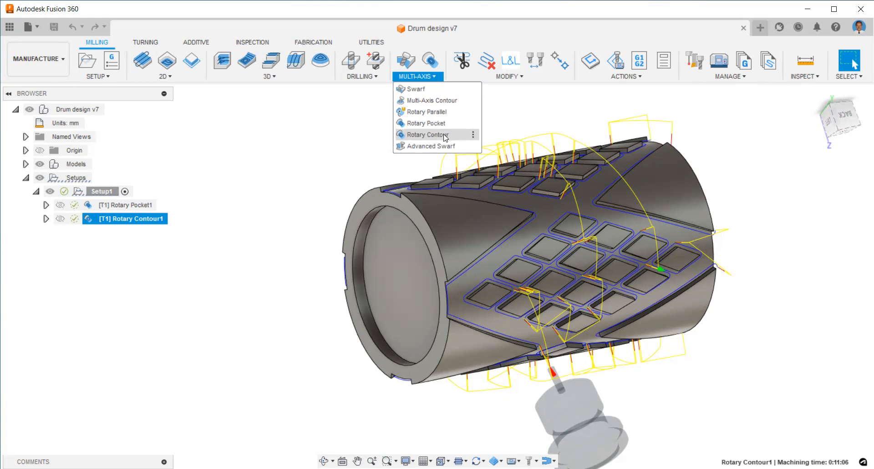
{"action": "left_click", "coordinate": [752, 159]}
{"action": "left_click", "coordinate": [753, 159]}
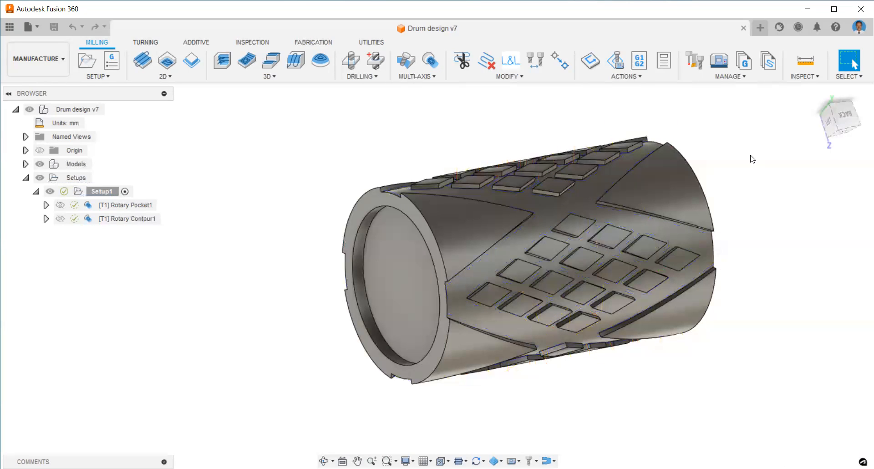